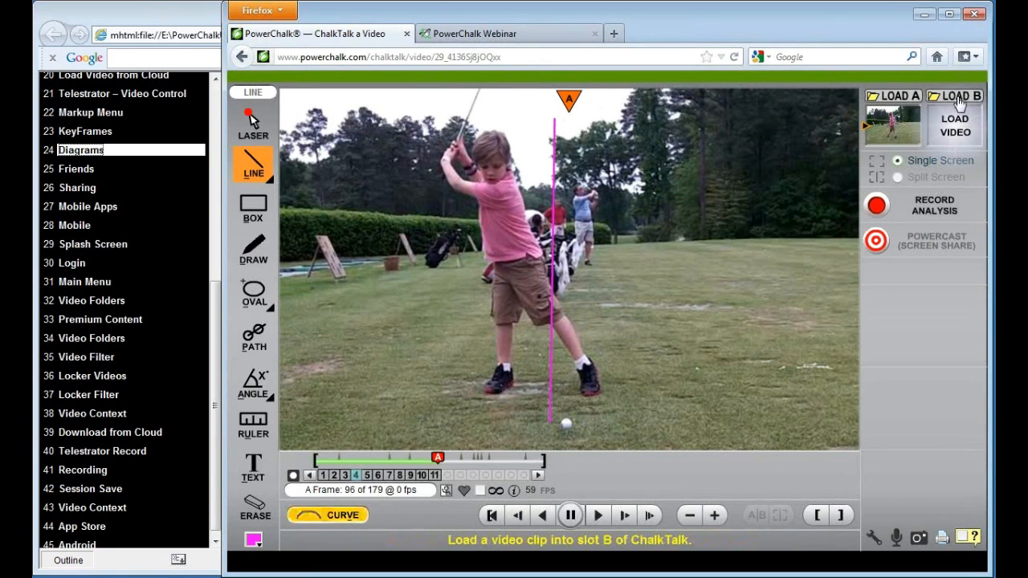
Load the Baseball - Diamond sports diagram into slot B, choosing it from the data grid view
{"action": "left_click", "coordinate": [958, 98]}
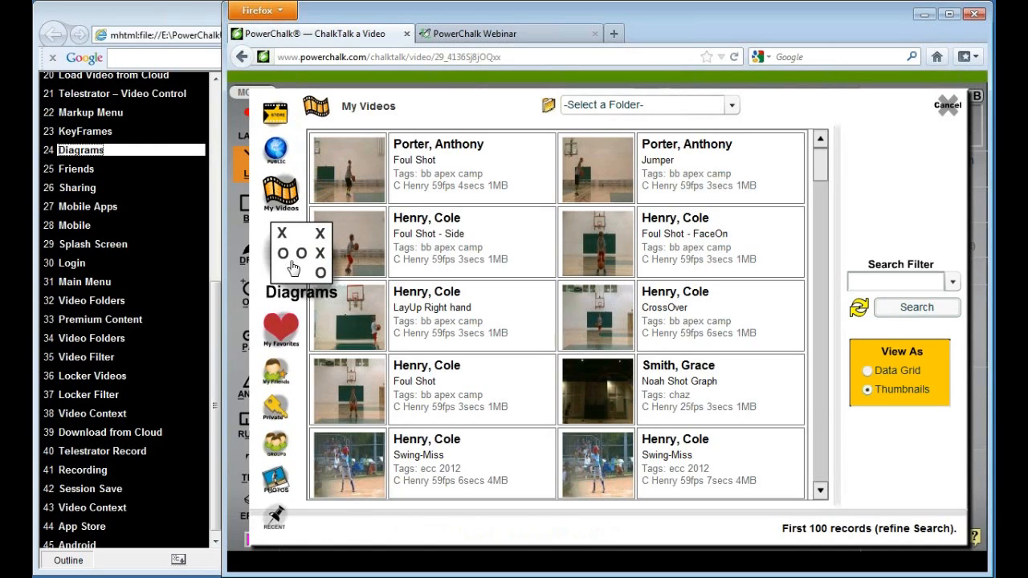
{"action": "left_click", "coordinate": [293, 268]}
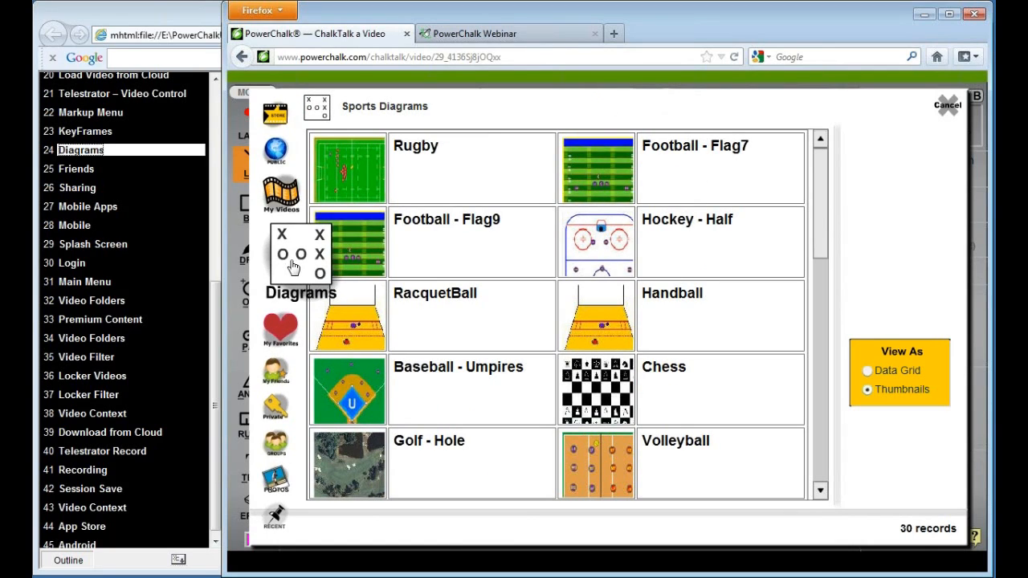
{"action": "left_click", "coordinate": [866, 372]}
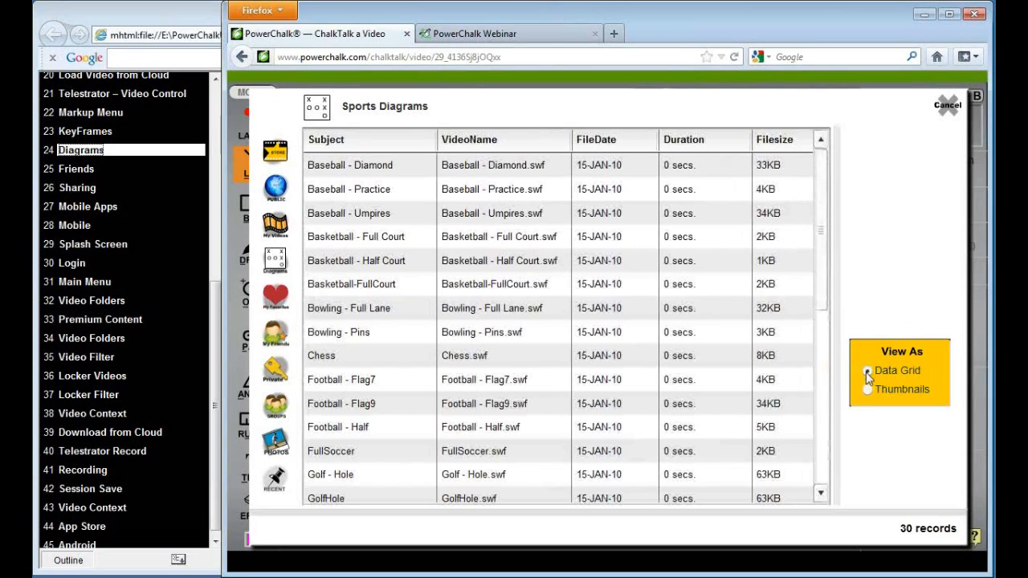
{"action": "mouse_move", "coordinate": [830, 313]}
{"action": "left_mouse_down"}
{"action": "mouse_move", "coordinate": [828, 474]}
{"action": "mouse_move", "coordinate": [829, 312]}
{"action": "left_mouse_up"}
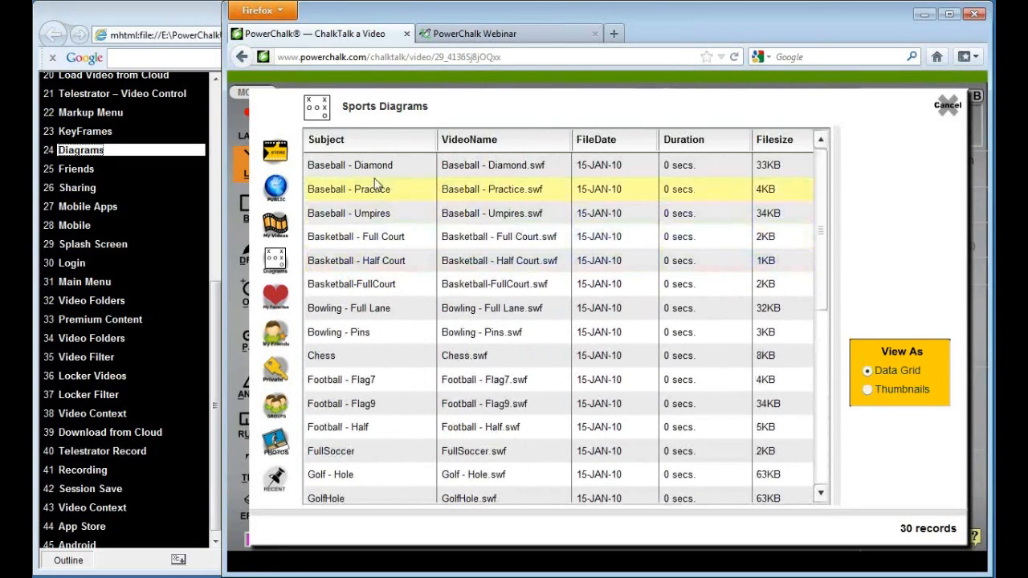
{"action": "left_click", "coordinate": [357, 163]}
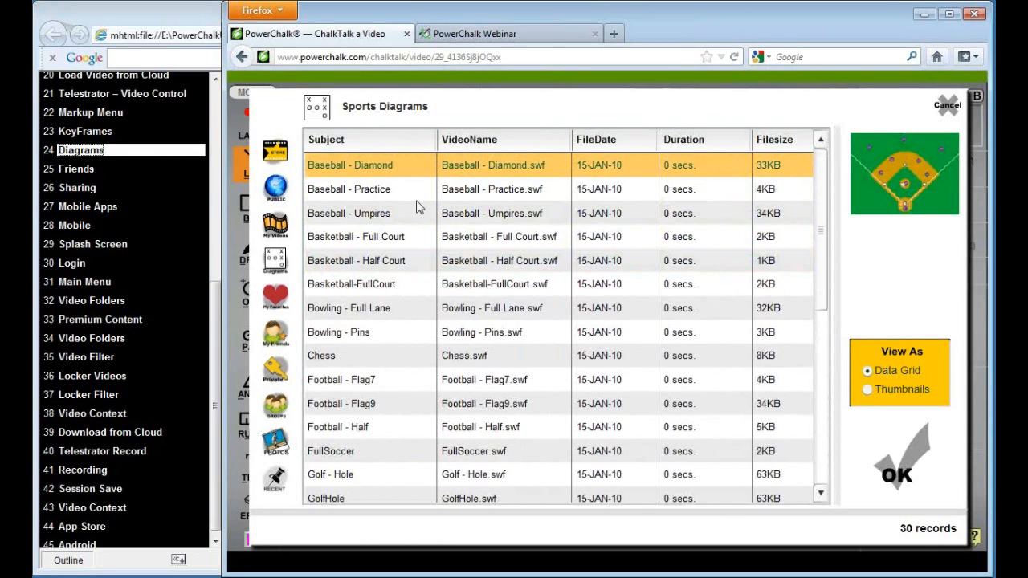
{"action": "left_click", "coordinate": [890, 477]}
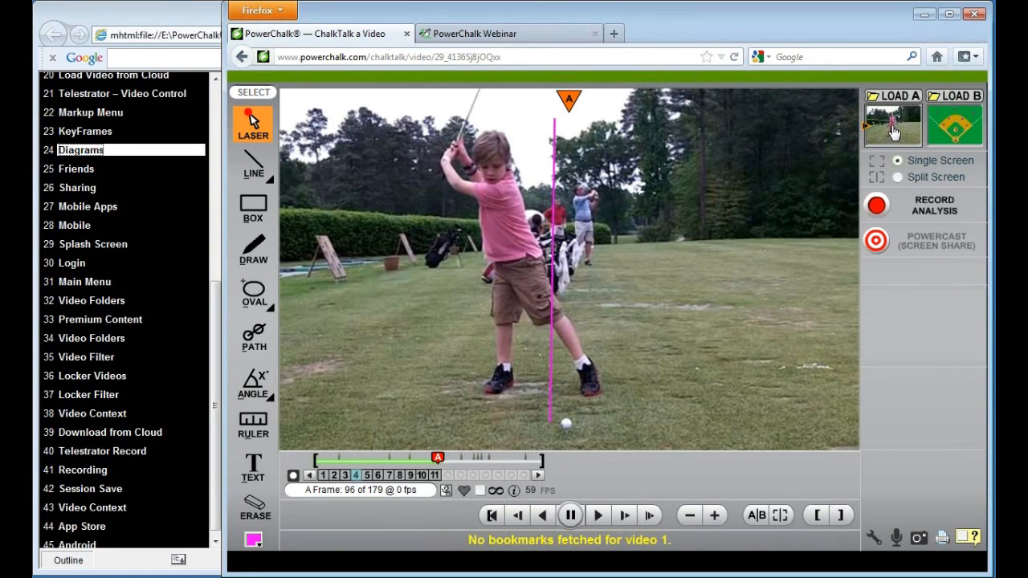
Display the slot B baseball diagram, switch back to the slot A golf video, and return to the diagram
{"action": "left_click", "coordinate": [954, 126]}
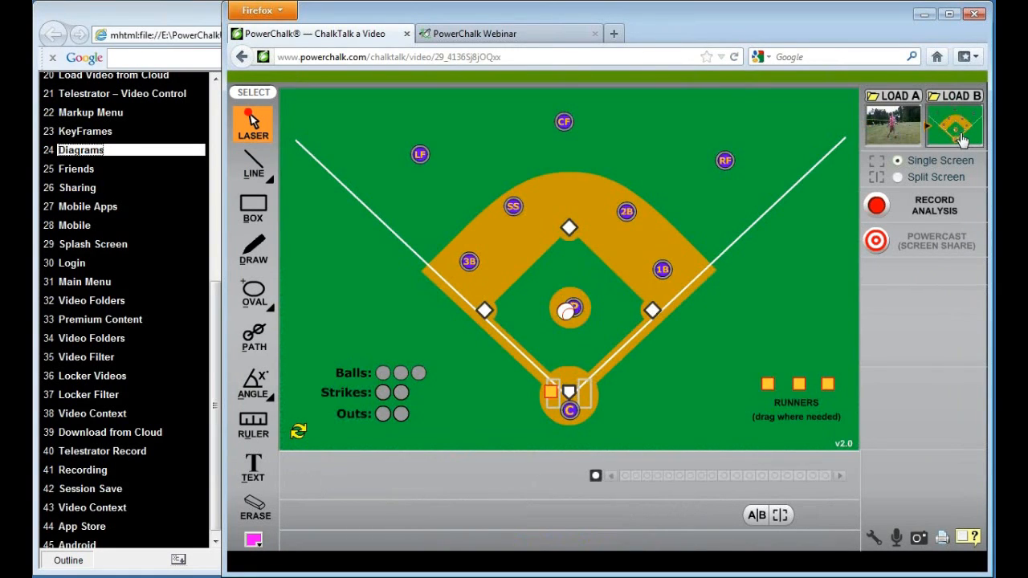
{"action": "left_click", "coordinate": [897, 128]}
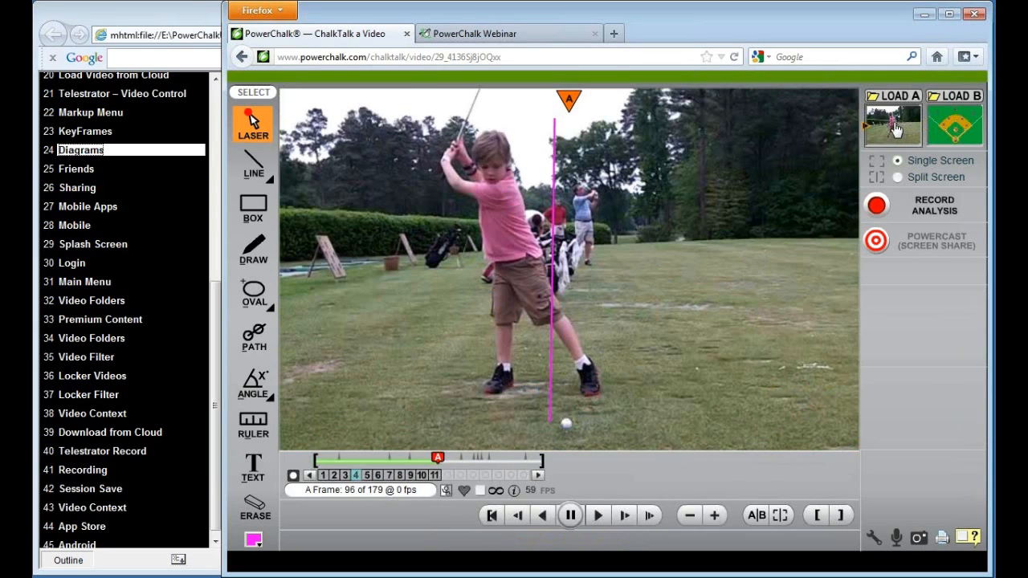
{"action": "left_click", "coordinate": [961, 136]}
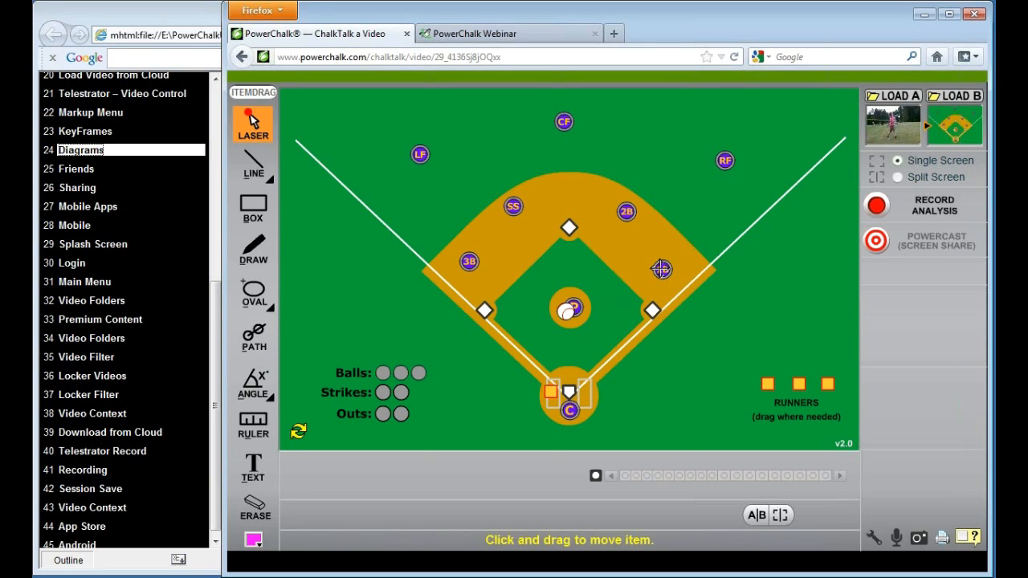
Move the 1B marker beside first base and the ball into the outfield between CF and RF
{"action": "mouse_move", "coordinate": [661, 269]}
{"action": "left_mouse_down"}
{"action": "mouse_move", "coordinate": [666, 307]}
{"action": "mouse_move", "coordinate": [650, 296]}
{"action": "left_mouse_up"}
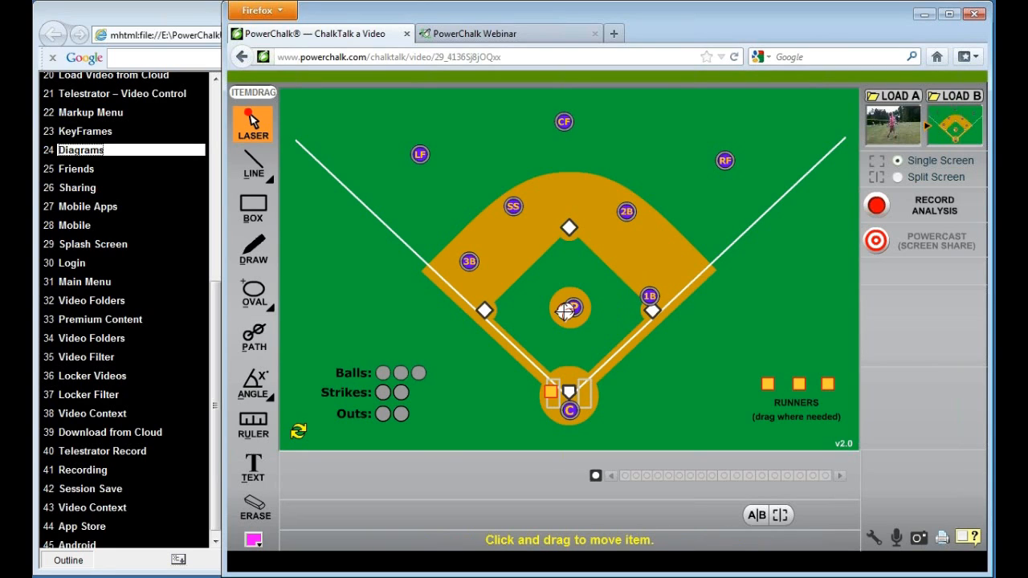
{"action": "left_click_drag", "start_coordinate": [566, 312], "coordinate": [652, 120]}
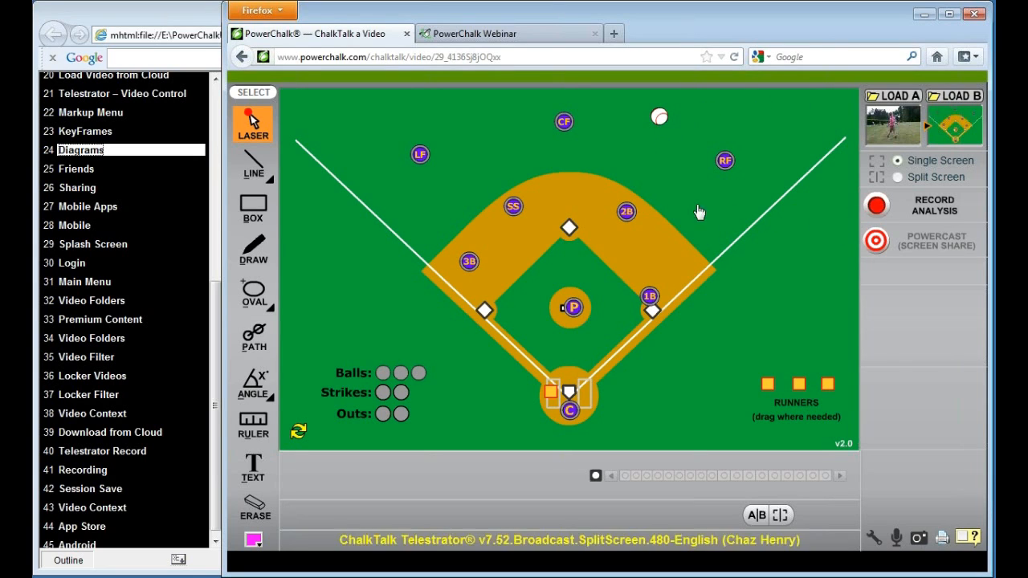
Draw a line from home plate to the ball and curve it through second base toward center field
{"action": "left_click", "coordinate": [254, 164]}
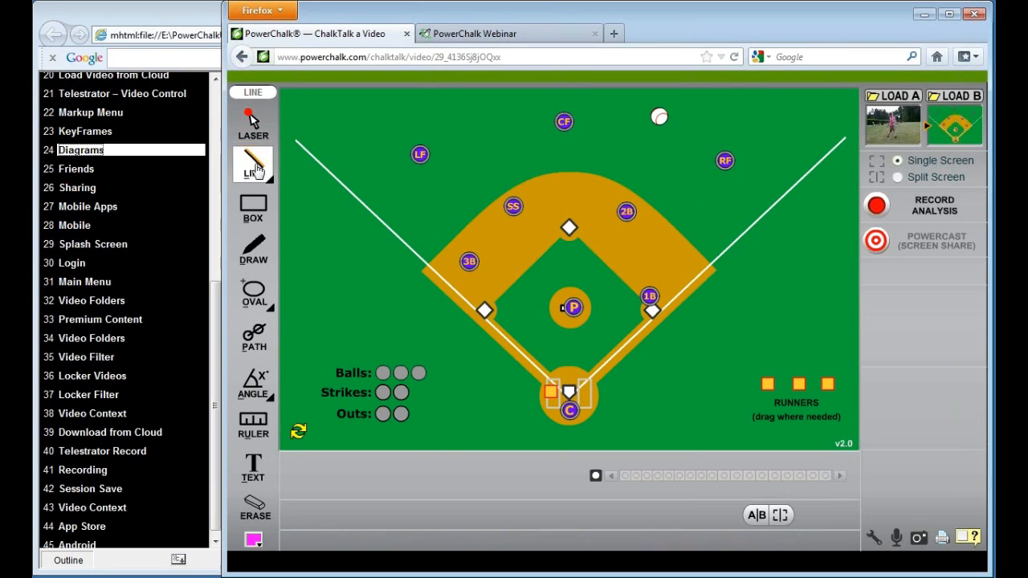
{"action": "left_click_drag", "start_coordinate": [569, 389], "coordinate": [657, 117]}
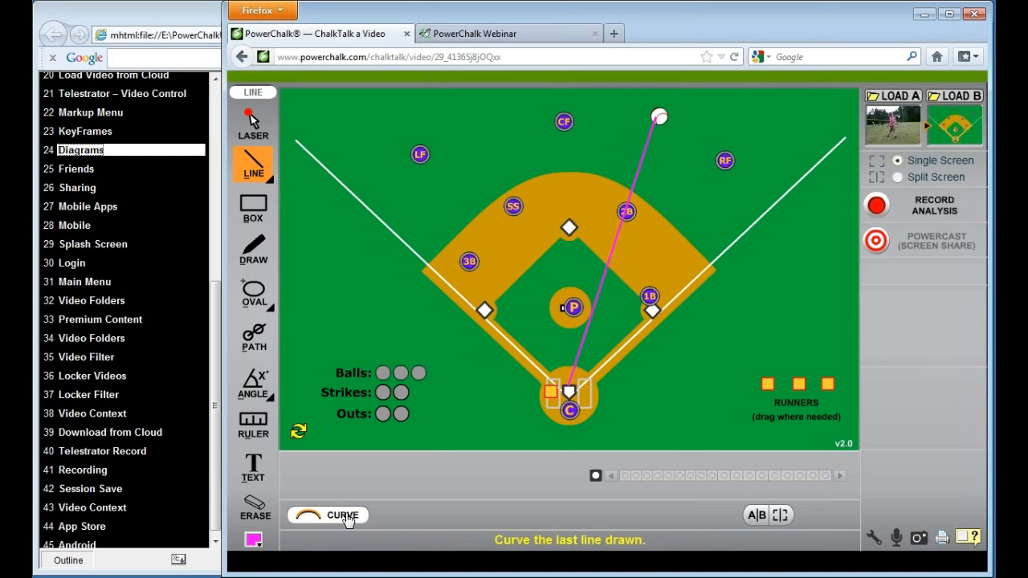
{"action": "left_click", "coordinate": [347, 519]}
{"action": "mouse_move", "coordinate": [607, 283]}
{"action": "left_mouse_down"}
{"action": "mouse_move", "coordinate": [574, 194]}
{"action": "mouse_move", "coordinate": [574, 166]}
{"action": "left_mouse_up"}
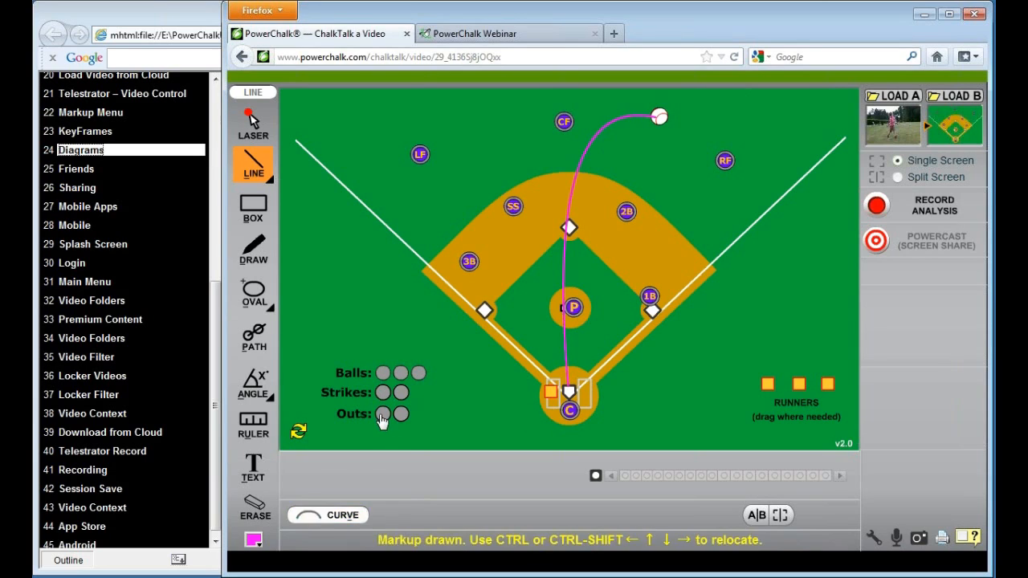
Set the outs indicator to two and move the 3B marker slightly closer to third base
{"action": "left_click", "coordinate": [252, 122]}
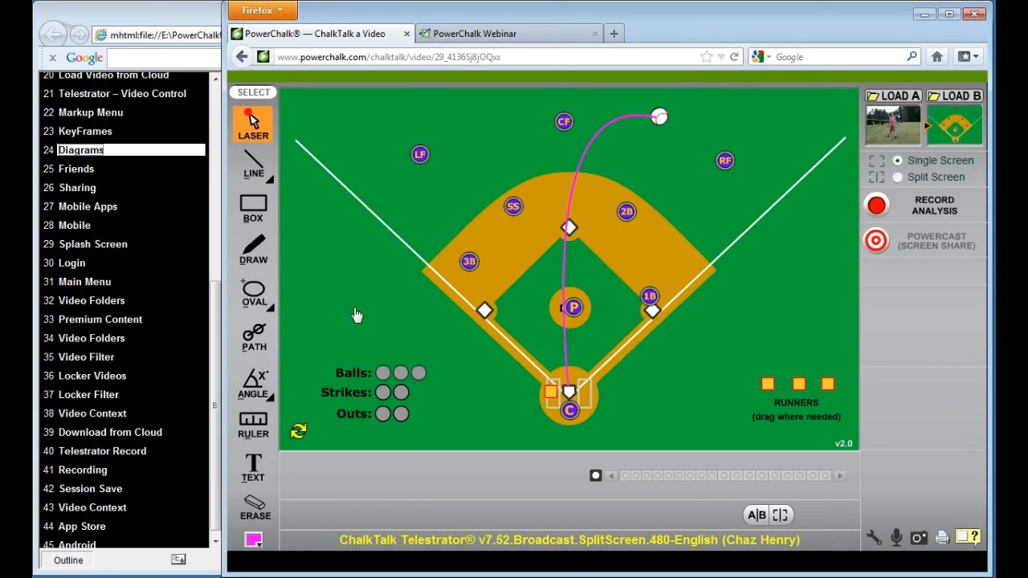
{"action": "left_click", "coordinate": [398, 415]}
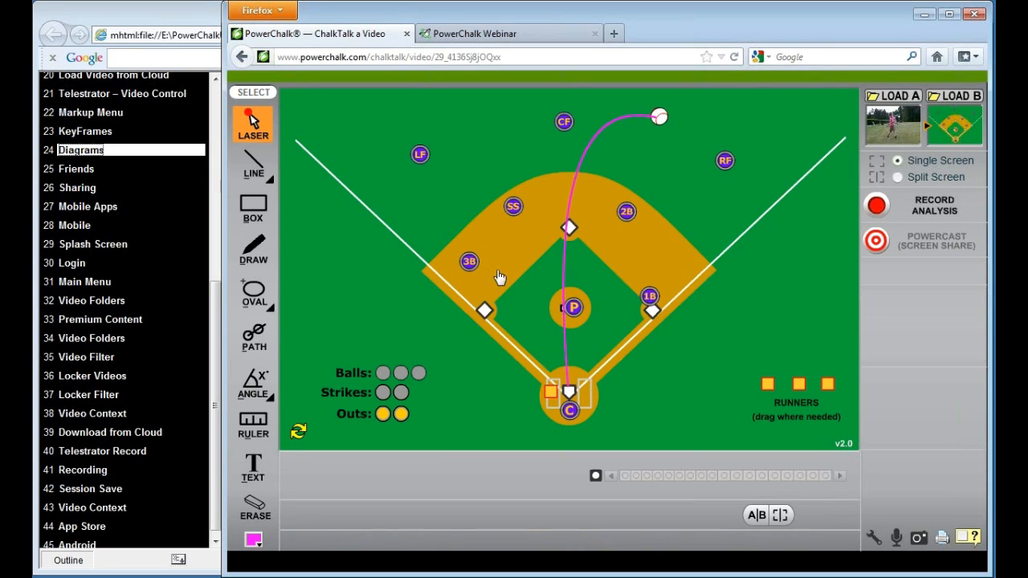
{"action": "left_click_drag", "start_coordinate": [465, 260], "coordinate": [472, 275]}
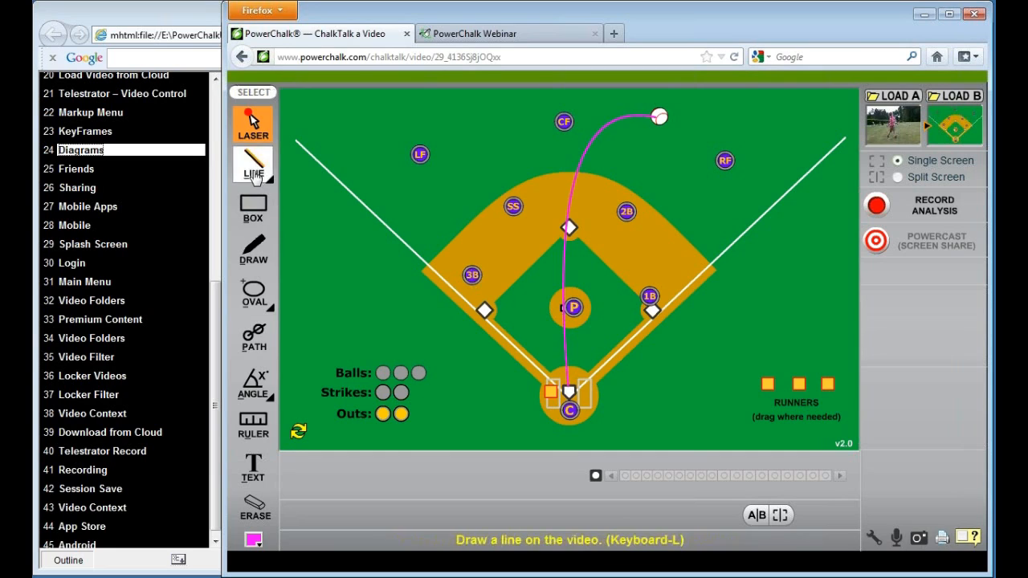
Draw a straight line from home plate to the 2B marker
{"action": "left_click", "coordinate": [254, 164]}
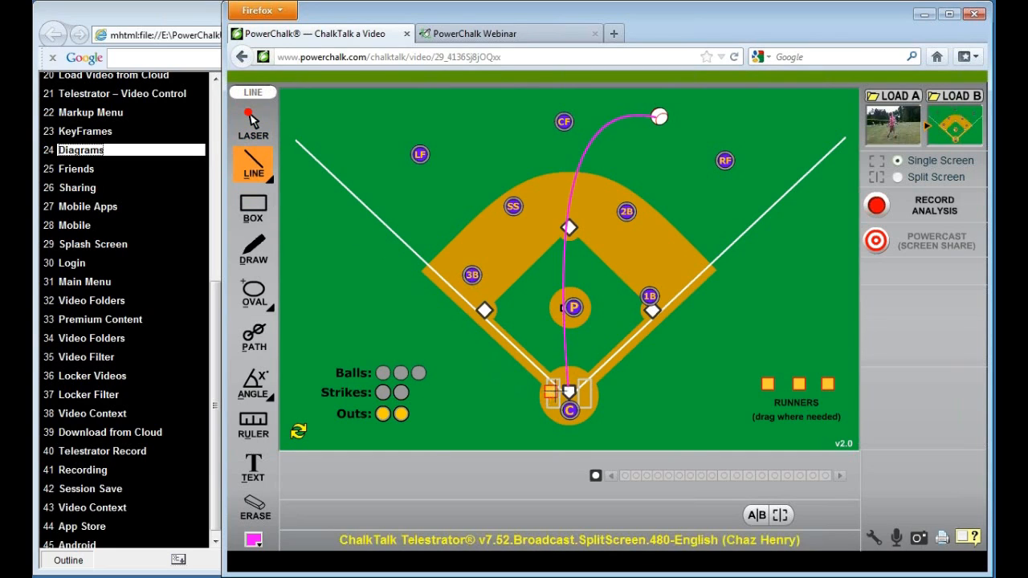
{"action": "left_click_drag", "start_coordinate": [569, 390], "coordinate": [625, 215]}
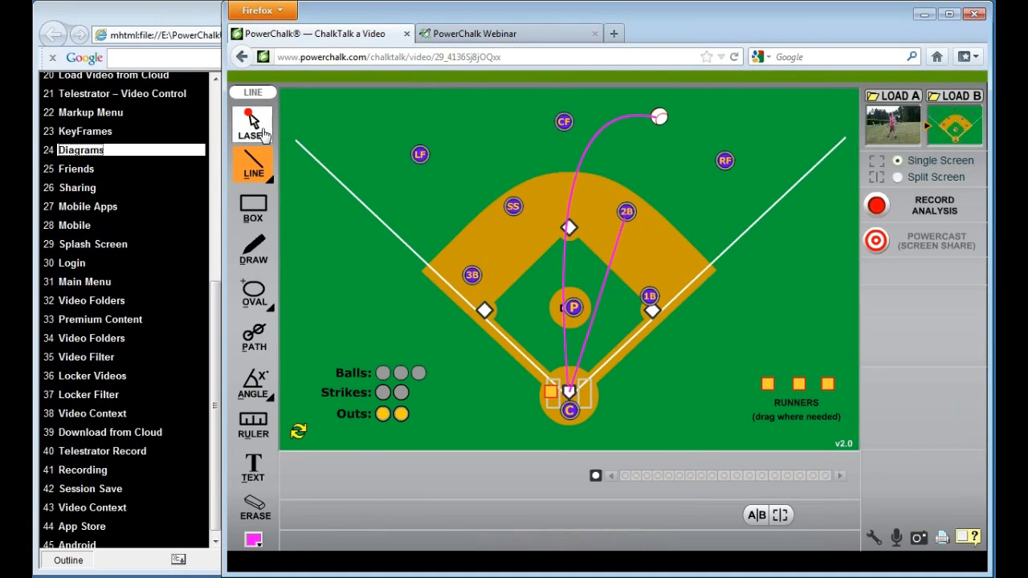
Shift the 3B marker closer to third base and bring the SS and 2B markers slightly in toward the infield
{"action": "left_click", "coordinate": [253, 125]}
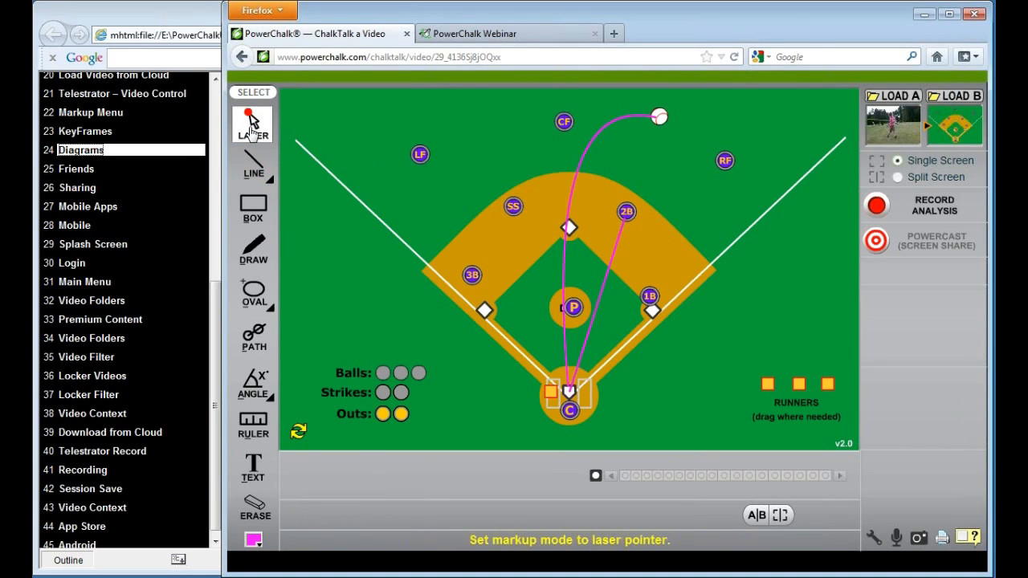
{"action": "left_click_drag", "start_coordinate": [471, 275], "coordinate": [479, 288]}
{"action": "left_click_drag", "start_coordinate": [513, 207], "coordinate": [506, 228]}
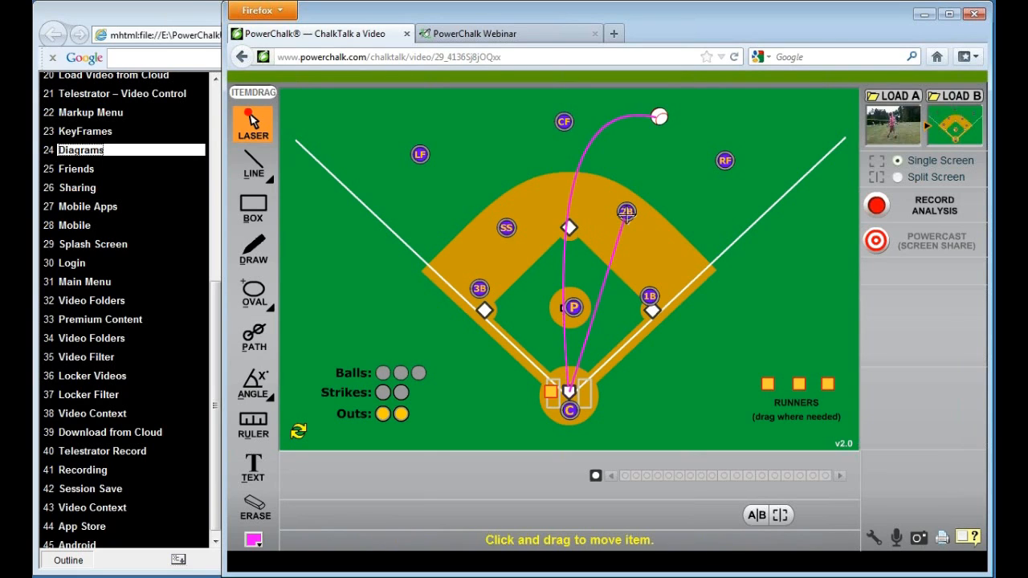
{"action": "left_click_drag", "start_coordinate": [626, 211], "coordinate": [624, 225]}
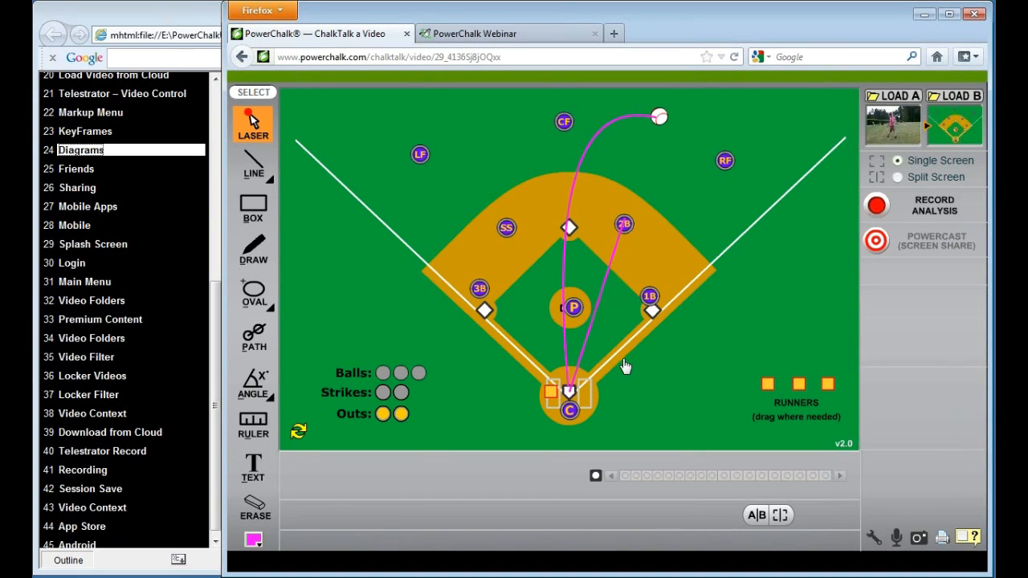
Place a runner just off second base on the third-base side, and move the CF and RF markers to the ball
{"action": "left_click_drag", "start_coordinate": [766, 383], "coordinate": [544, 241]}
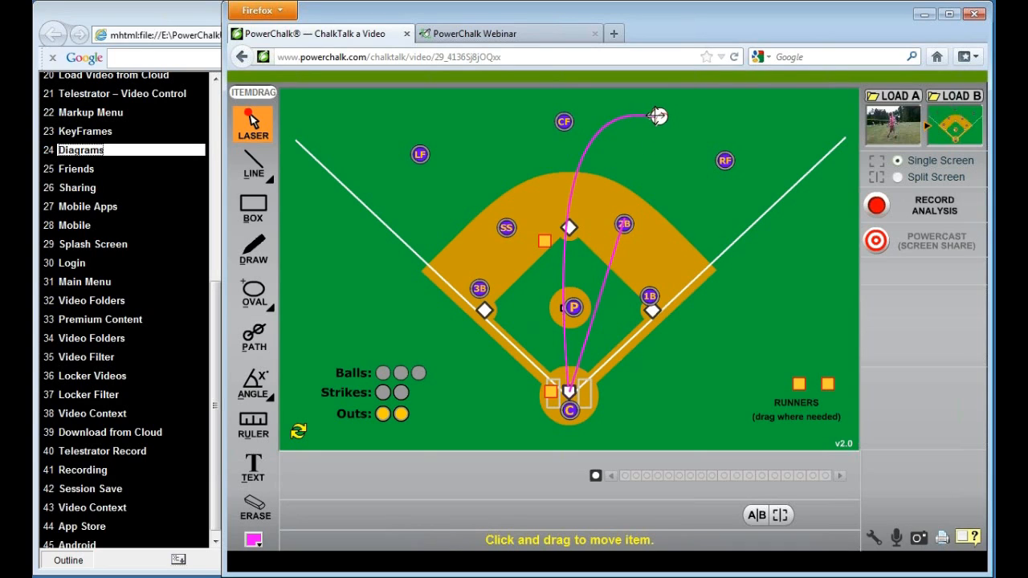
{"action": "left_click_drag", "start_coordinate": [565, 121], "coordinate": [647, 108]}
{"action": "left_click_drag", "start_coordinate": [724, 160], "coordinate": [683, 120]}
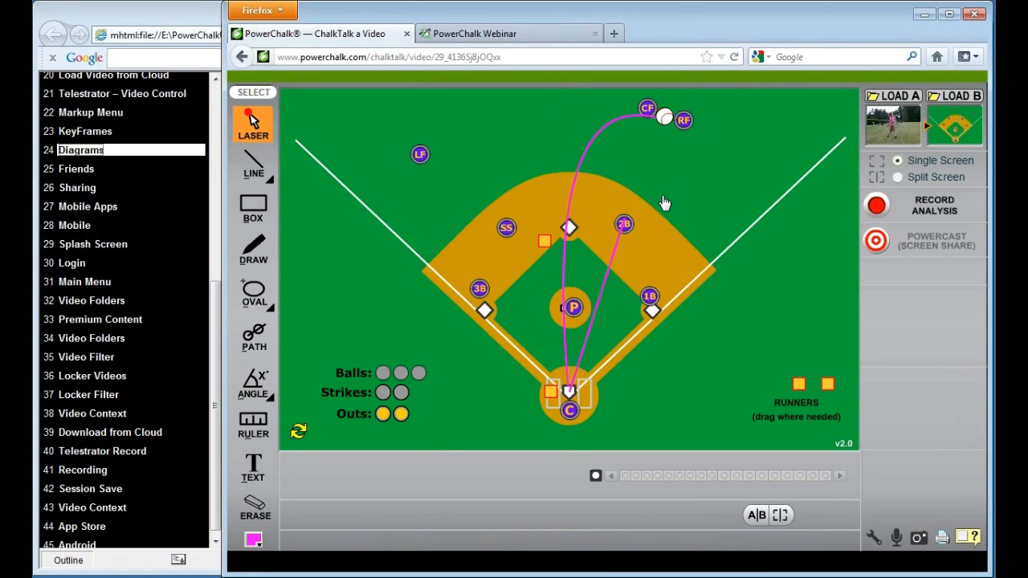
Draw a straight red line from the ball in the outfield to home plate
{"action": "left_click", "coordinate": [254, 539]}
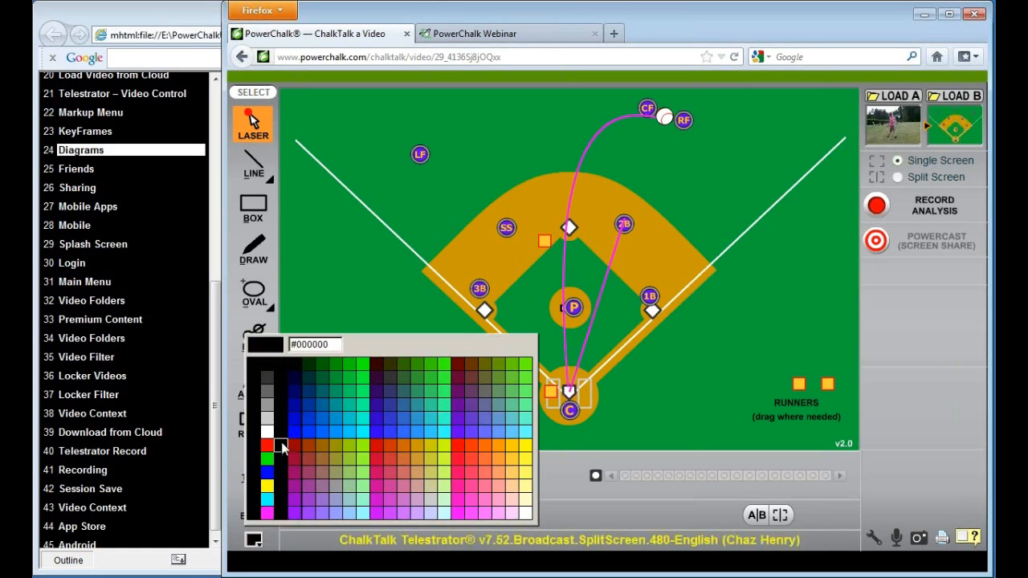
{"action": "left_click", "coordinate": [269, 446]}
{"action": "left_click", "coordinate": [256, 171]}
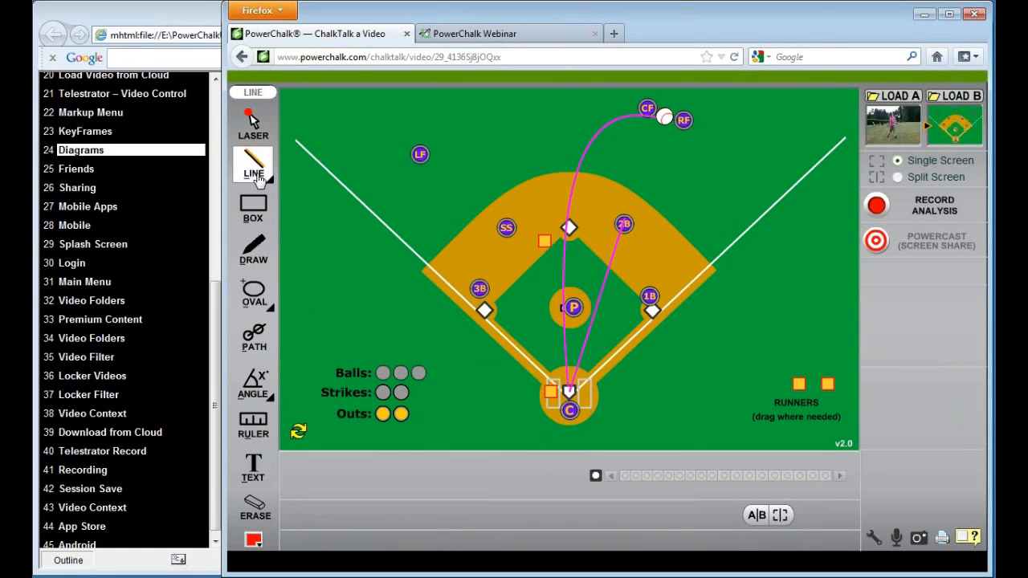
{"action": "left_click_drag", "start_coordinate": [664, 119], "coordinate": [570, 392]}
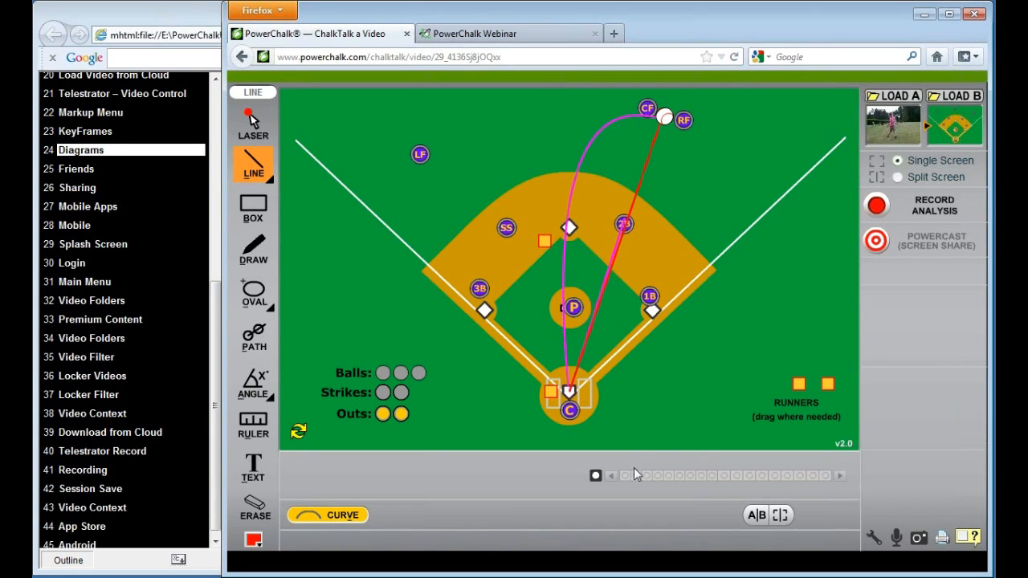
Move the catcher onto home plate, 1B onto the throw line near the mound, 2B to first base, and the batter toward first base
{"action": "left_click", "coordinate": [252, 122]}
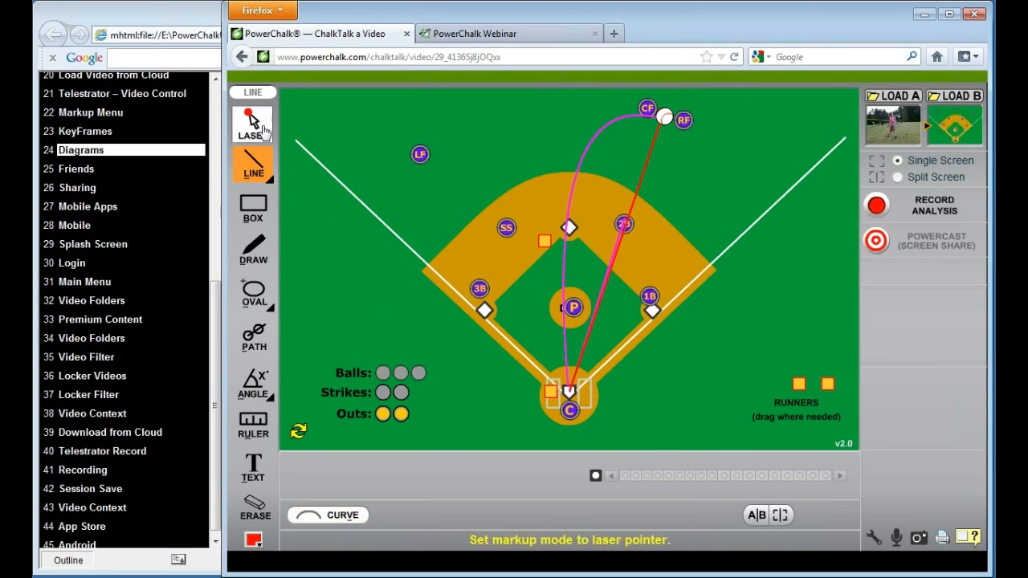
{"action": "left_click_drag", "start_coordinate": [570, 410], "coordinate": [571, 390]}
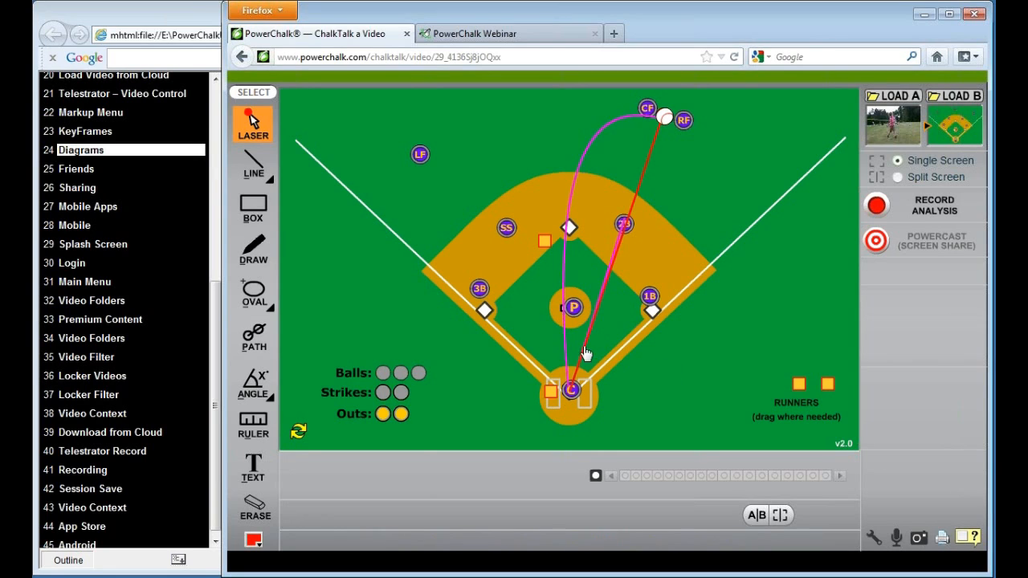
{"action": "mouse_move", "coordinate": [650, 296]}
{"action": "left_mouse_down"}
{"action": "mouse_move", "coordinate": [602, 286]}
{"action": "mouse_move", "coordinate": [610, 261]}
{"action": "mouse_move", "coordinate": [598, 308]}
{"action": "mouse_move", "coordinate": [605, 286]}
{"action": "left_mouse_up"}
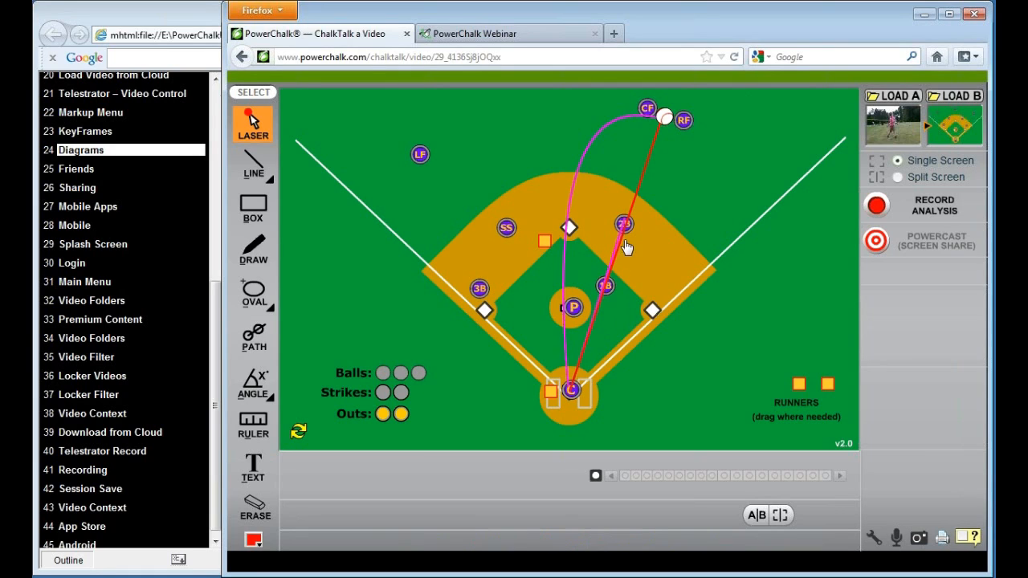
{"action": "mouse_move", "coordinate": [623, 225]}
{"action": "left_mouse_down"}
{"action": "mouse_move", "coordinate": [643, 177]}
{"action": "mouse_move", "coordinate": [670, 202]}
{"action": "mouse_move", "coordinate": [682, 242]}
{"action": "mouse_move", "coordinate": [624, 237]}
{"action": "mouse_move", "coordinate": [624, 225]}
{"action": "mouse_move", "coordinate": [630, 204]}
{"action": "mouse_move", "coordinate": [648, 199]}
{"action": "mouse_move", "coordinate": [673, 262]}
{"action": "mouse_move", "coordinate": [656, 304]}
{"action": "left_mouse_up"}
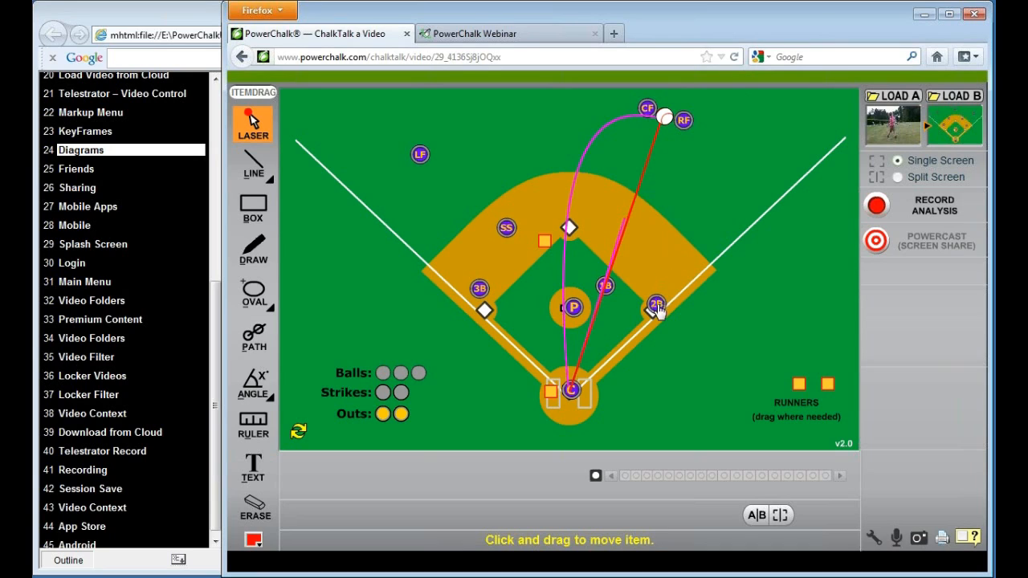
{"action": "left_click_drag", "start_coordinate": [551, 391], "coordinate": [640, 335]}
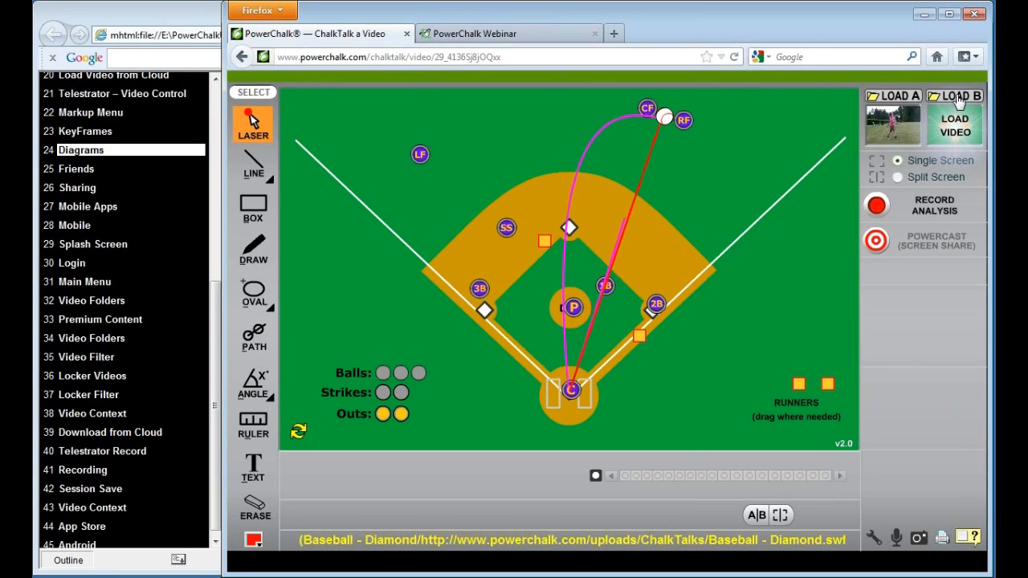
Show the title "Cut 4 - runner on second" as an overlay on the diagram, hide it again and close the title settings
{"action": "left_click", "coordinate": [256, 474]}
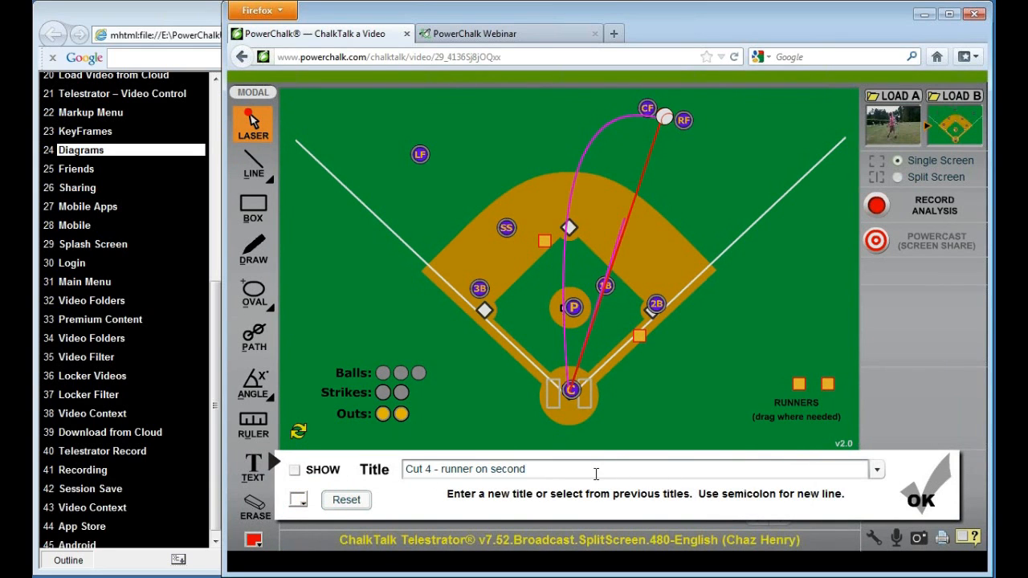
{"action": "left_click", "coordinate": [295, 471]}
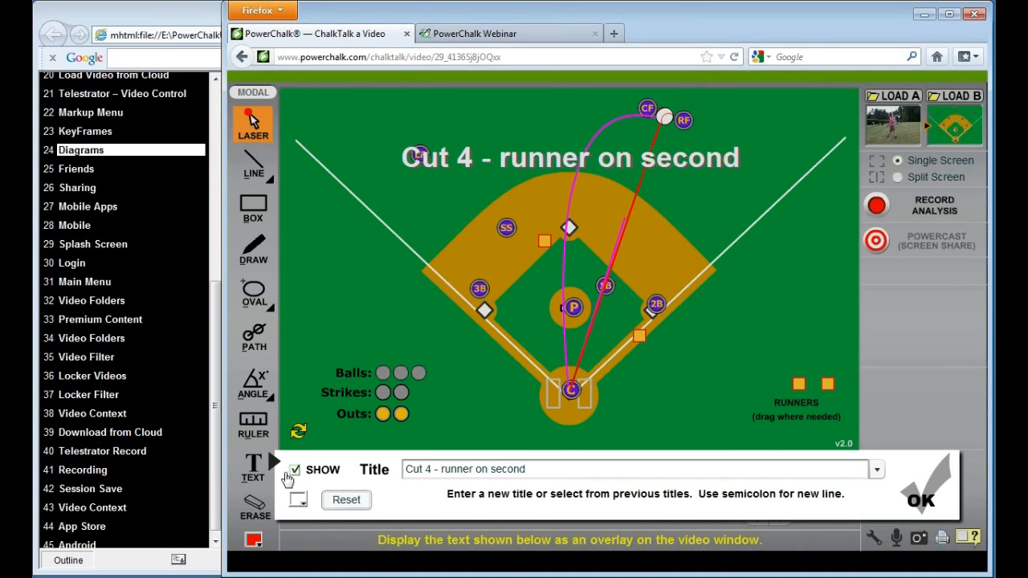
{"action": "left_click", "coordinate": [295, 471]}
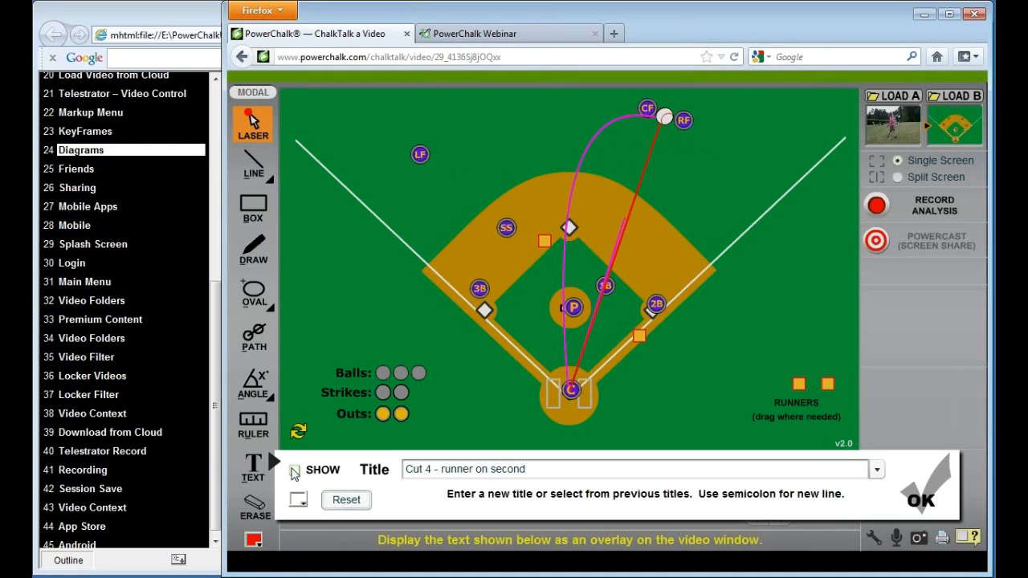
{"action": "left_click", "coordinate": [915, 502]}
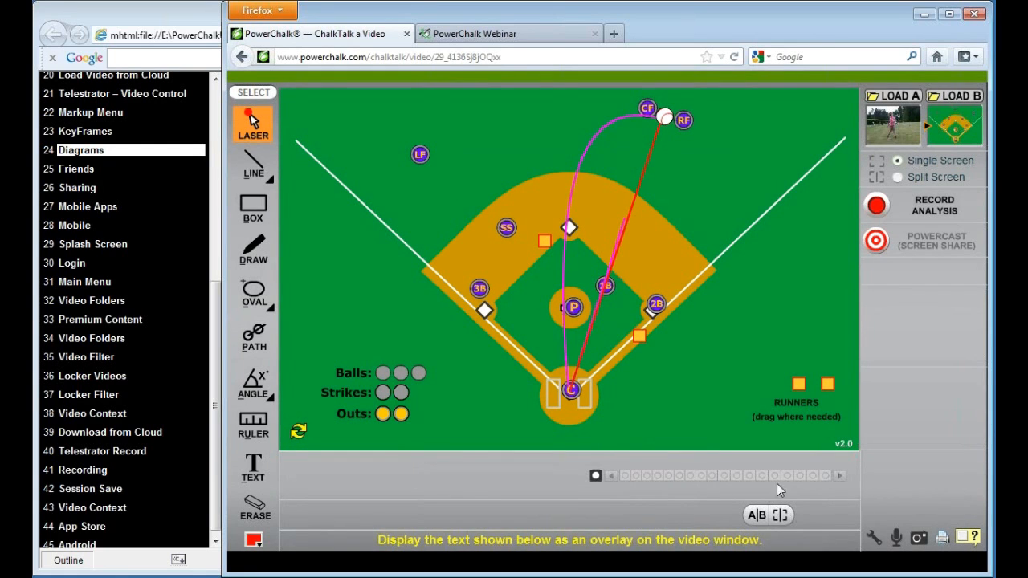